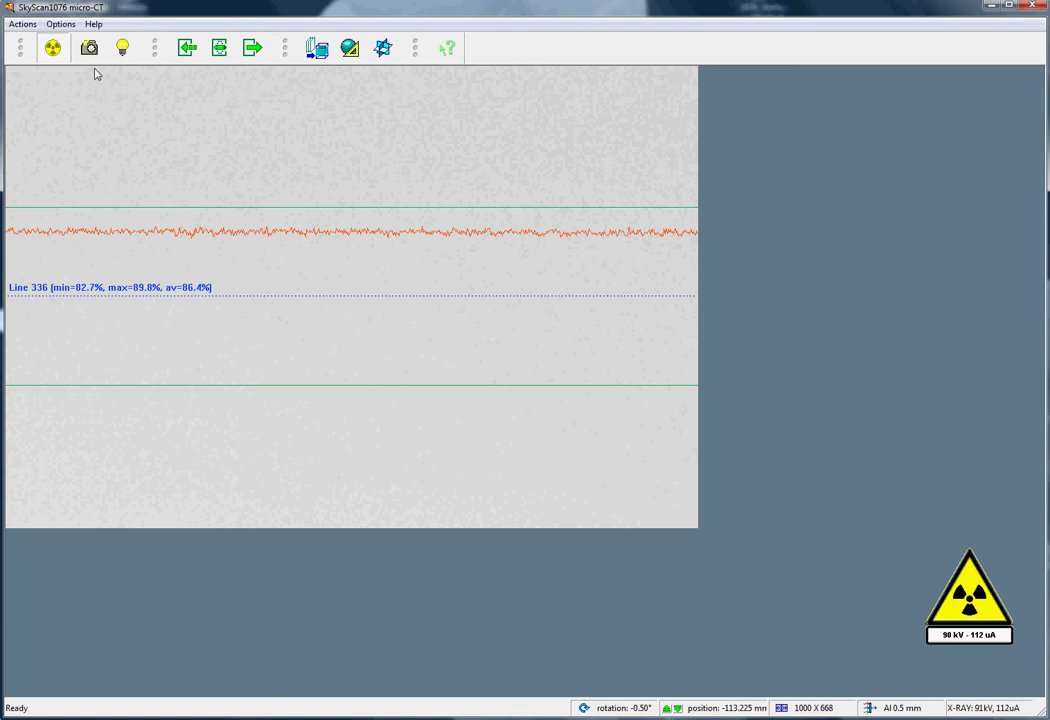
Disable 'Always snap image with flatfield correction' and snap a fresh raw image, averaging 53.4% on line 336.
{"action": "left_click", "coordinate": [62, 25]}
{"action": "left_click", "coordinate": [103, 120]}
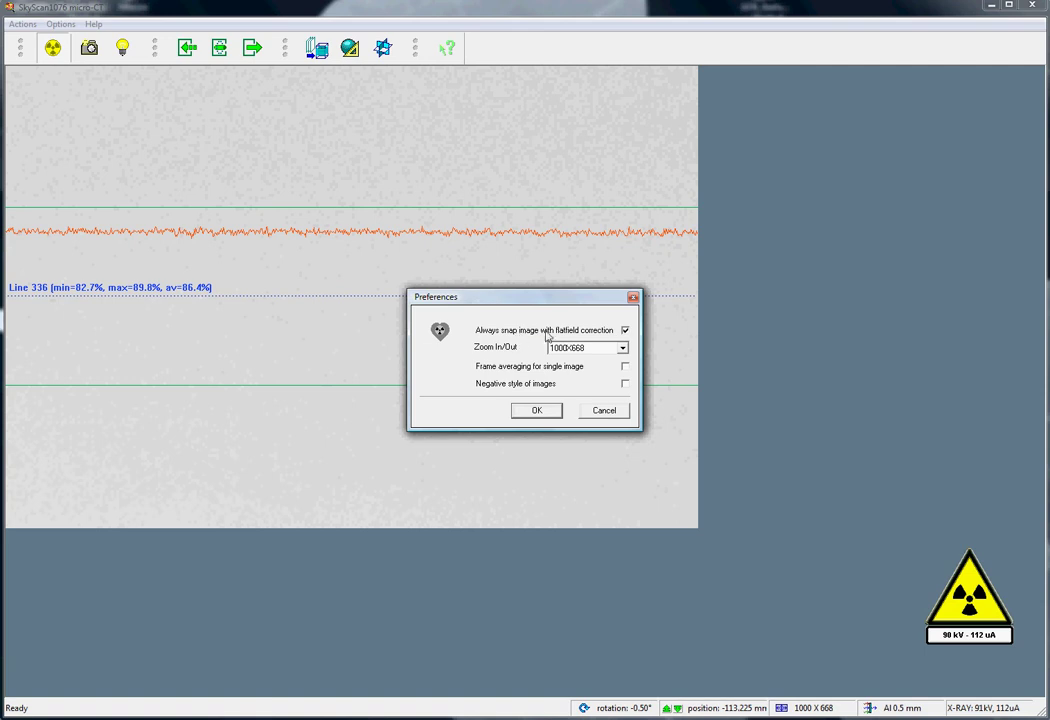
{"action": "left_click", "coordinate": [538, 411]}
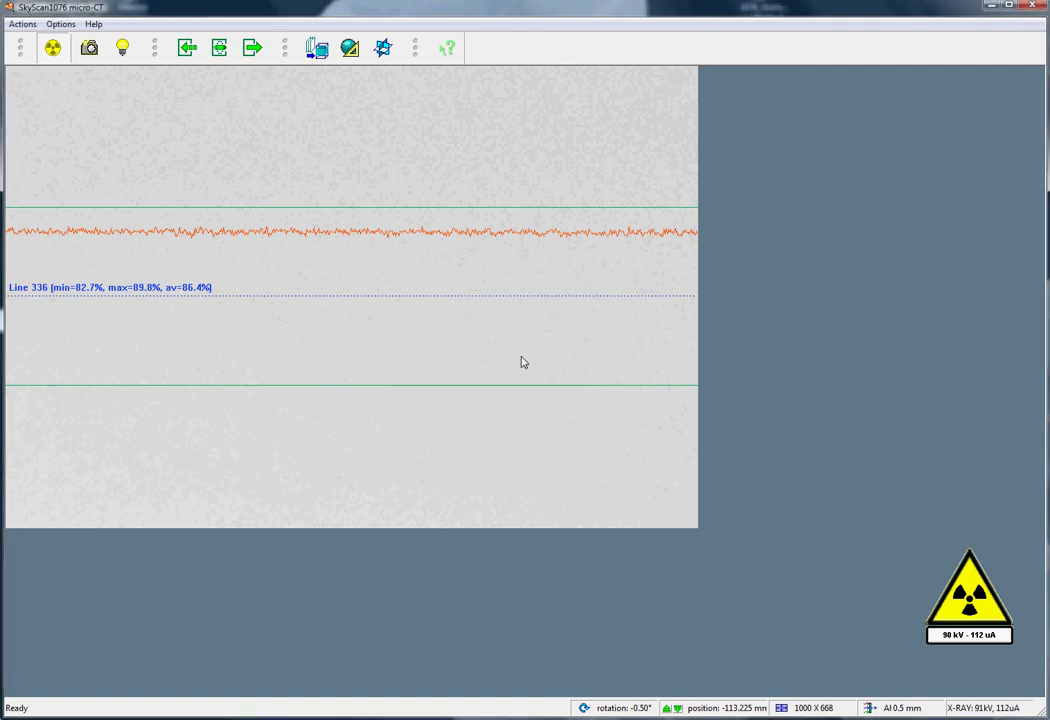
{"action": "left_click", "coordinate": [92, 50]}
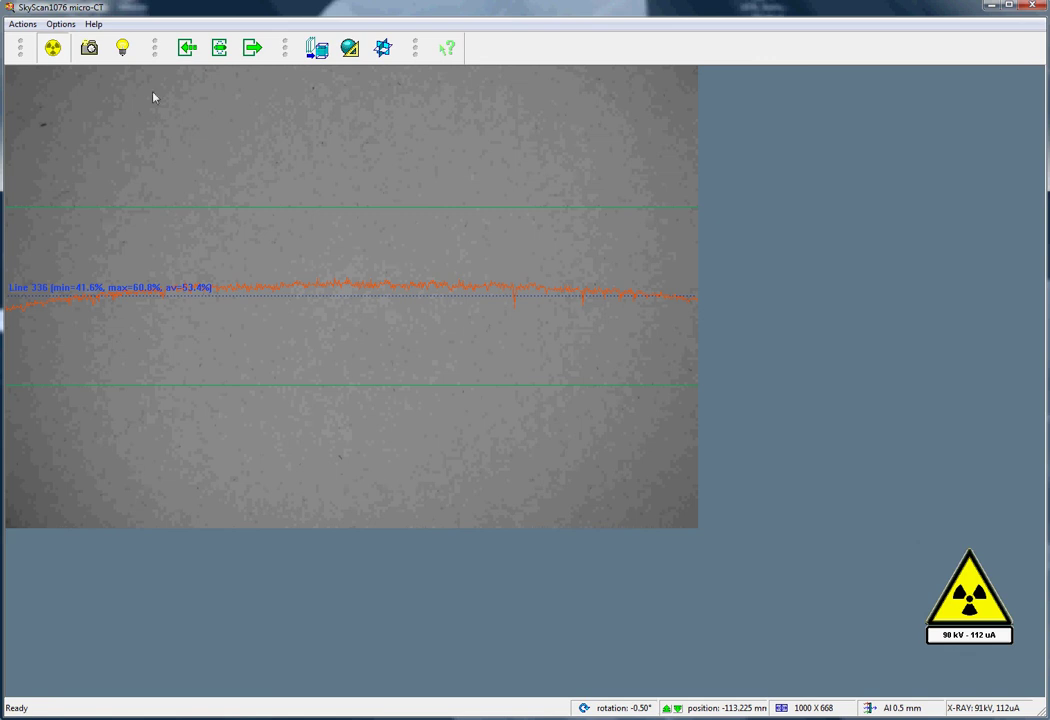
Edit the 35 um Al 0.5 mm scanning mode, lowering voltage from 90 to 70 kV and raising current to 150 uA.
{"action": "left_click", "coordinate": [60, 25]}
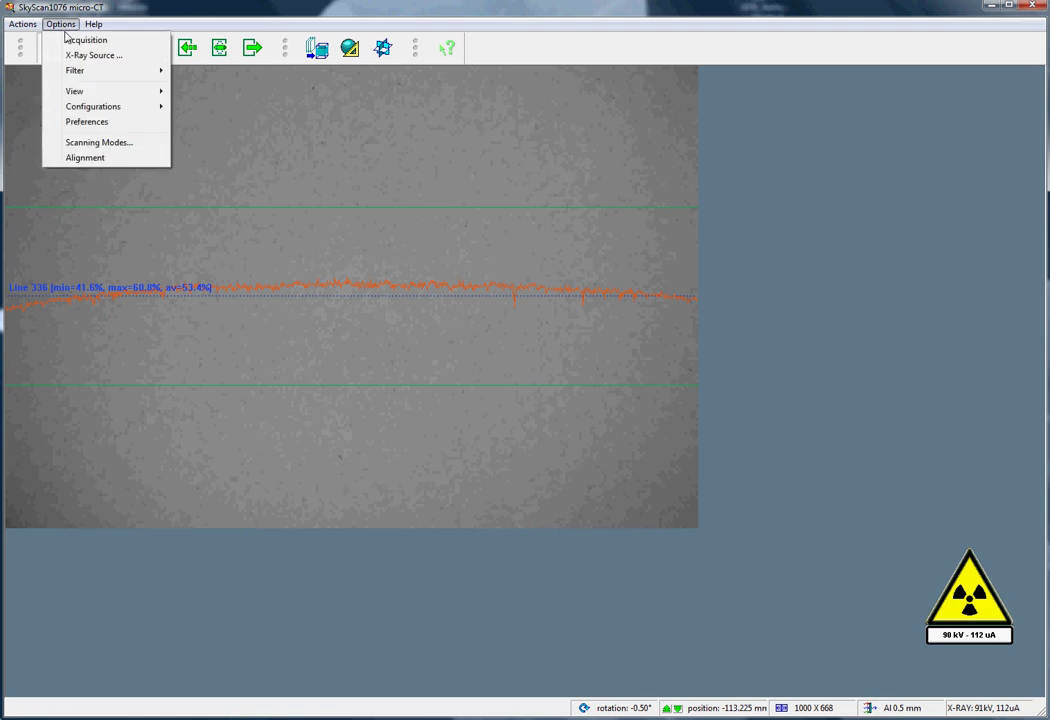
{"action": "left_click", "coordinate": [109, 144]}
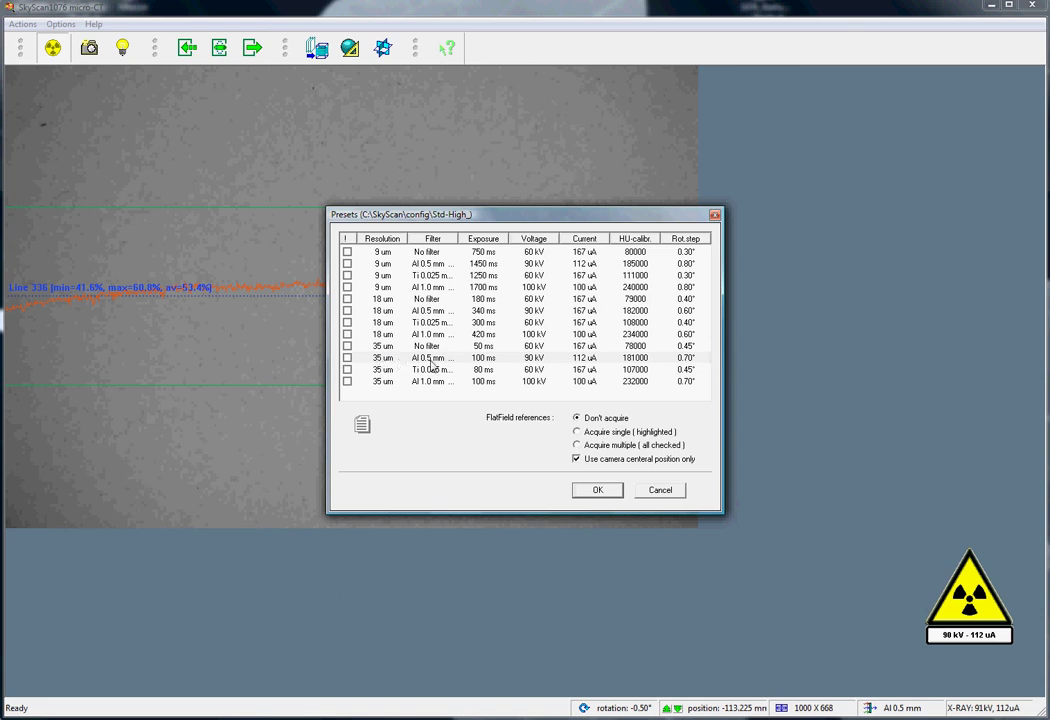
{"action": "double_click", "coordinate": [497, 362]}
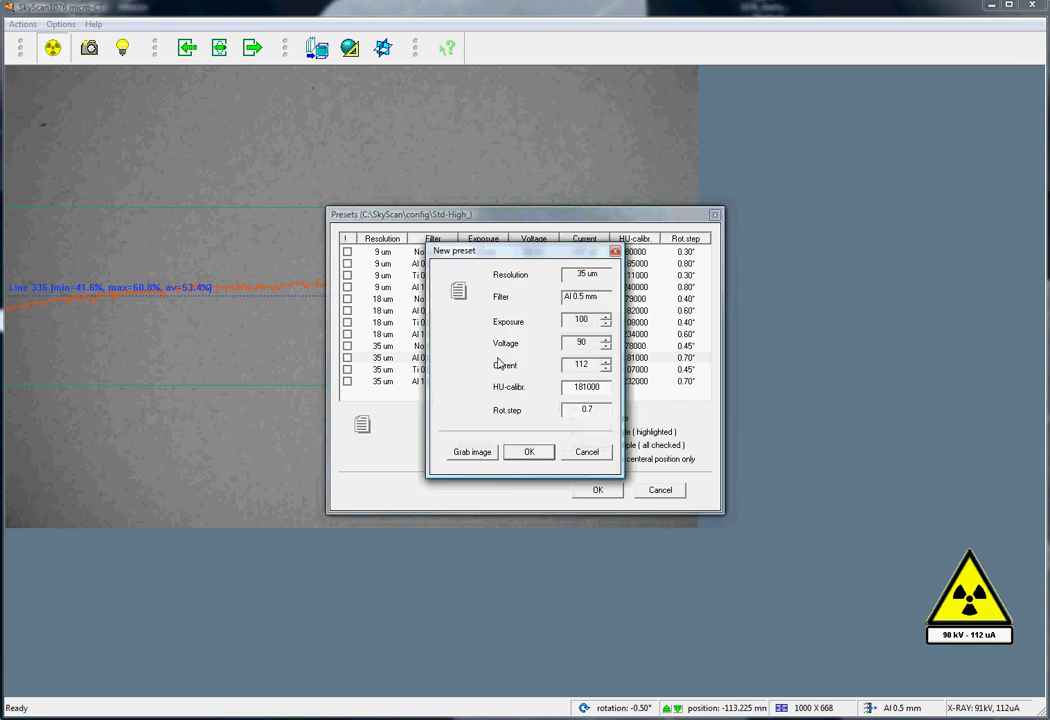
{"action": "left_click", "coordinate": [606, 346]}
{"action": "left_click_drag", "start_coordinate": [606, 346], "coordinate": [607, 347]}
{"action": "left_click_drag", "start_coordinate": [605, 365], "coordinate": [605, 365]}
{"action": "left_click", "coordinate": [606, 366]}
{"action": "left_click", "coordinate": [606, 366]}
{"action": "left_click", "coordinate": [536, 453]}
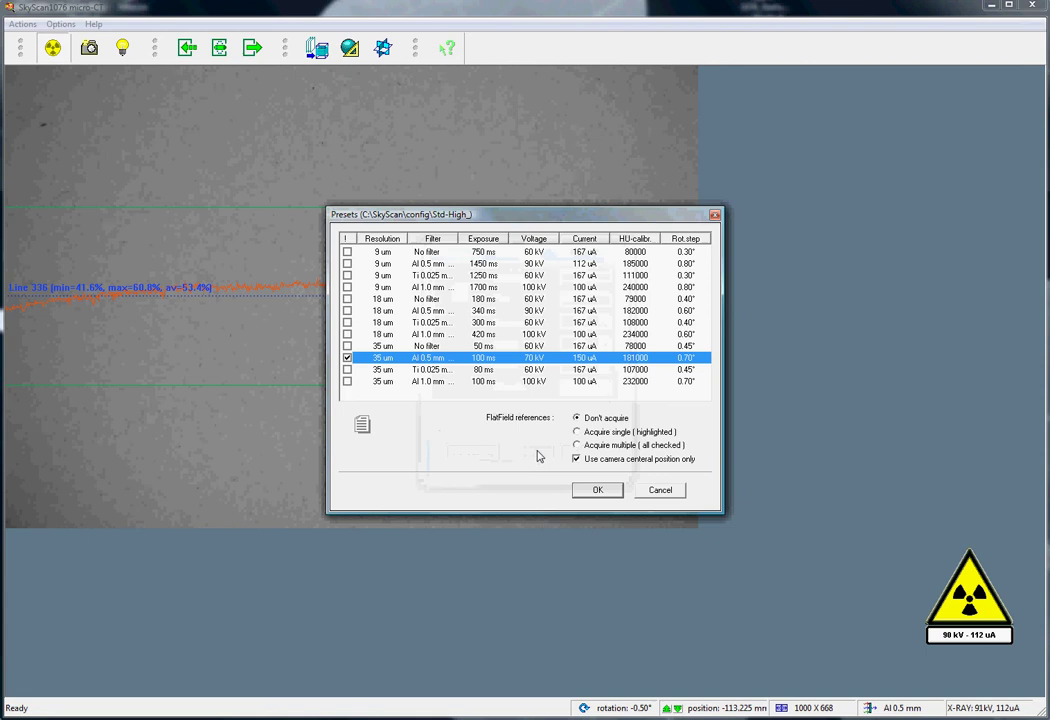
Grab a test image with the 70 kV 35 um Al 0.5 mm mode (line 336 averages 44.3%) and close Presets.
{"action": "double_click", "coordinate": [534, 357]}
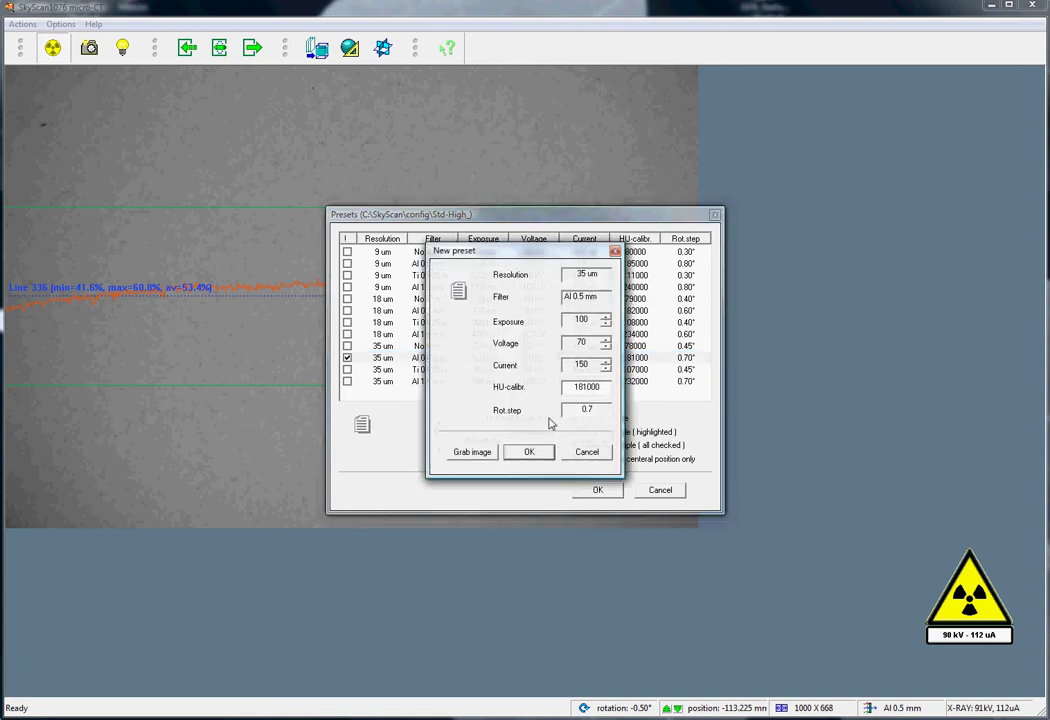
{"action": "left_click", "coordinate": [477, 453]}
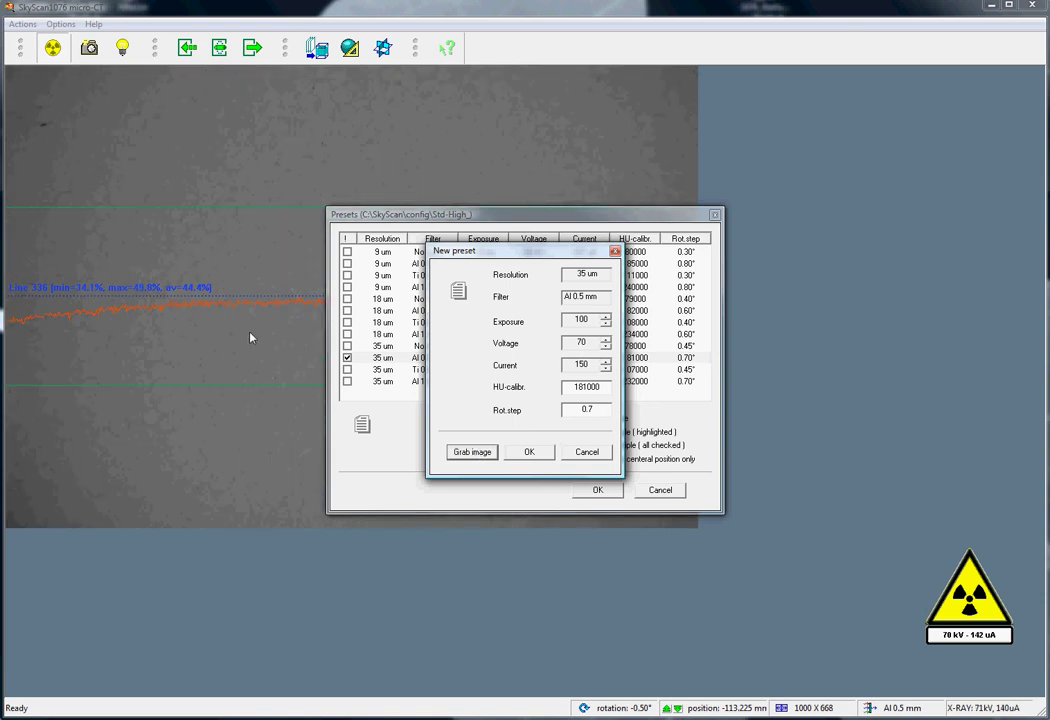
{"action": "left_click", "coordinate": [535, 454]}
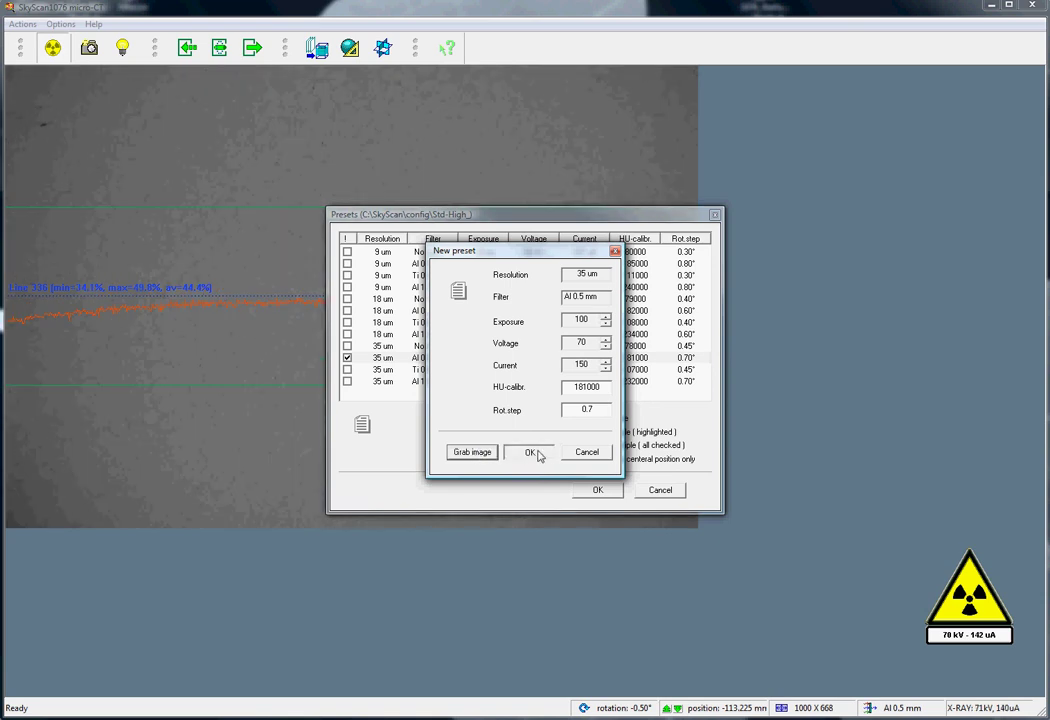
{"action": "left_click", "coordinate": [596, 490]}
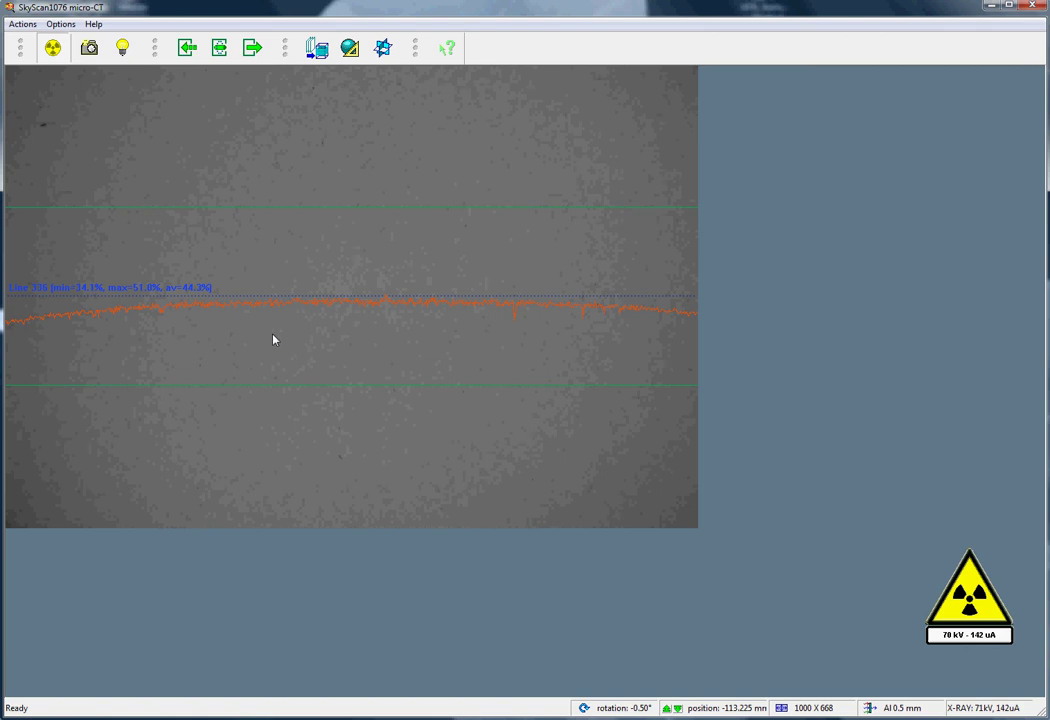
Raise the 35 um Al 0.5 mm mode's exposure to 120 ms, grabbing test images until line 336 averages 53.1%.
{"action": "left_click", "coordinate": [58, 24]}
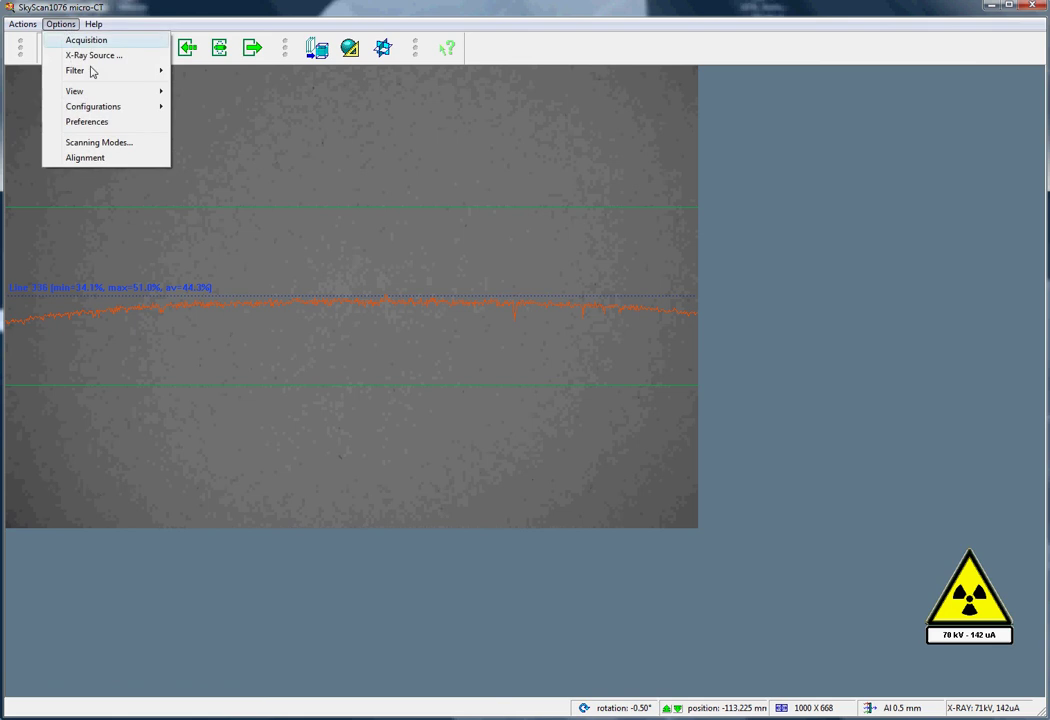
{"action": "left_click", "coordinate": [98, 143]}
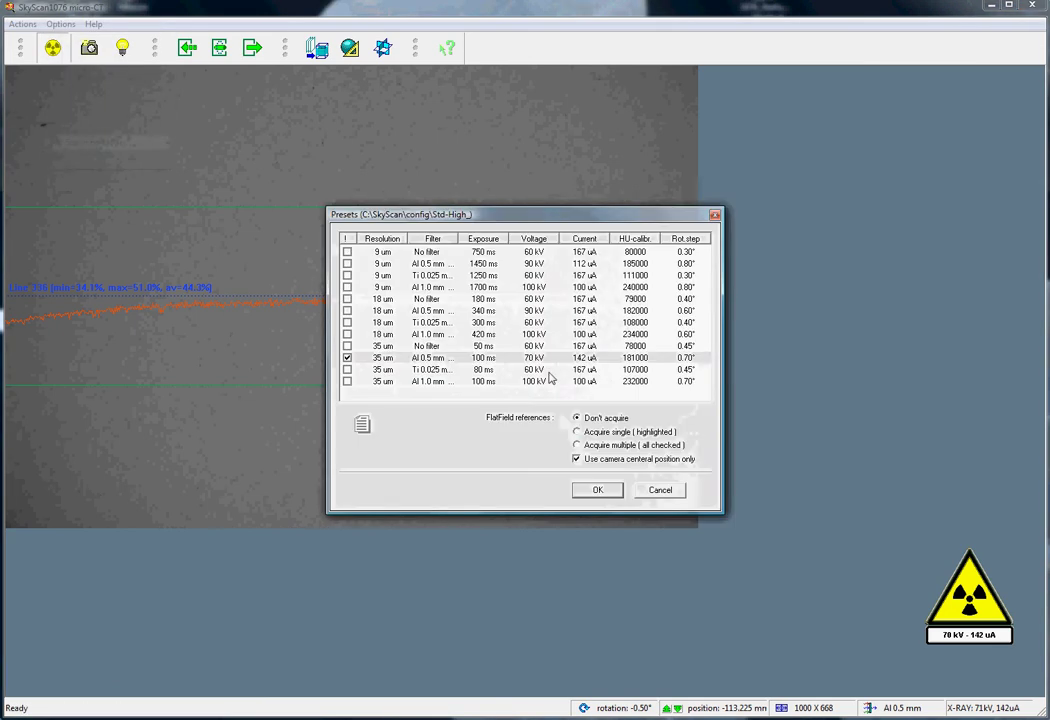
{"action": "double_click", "coordinate": [548, 366]}
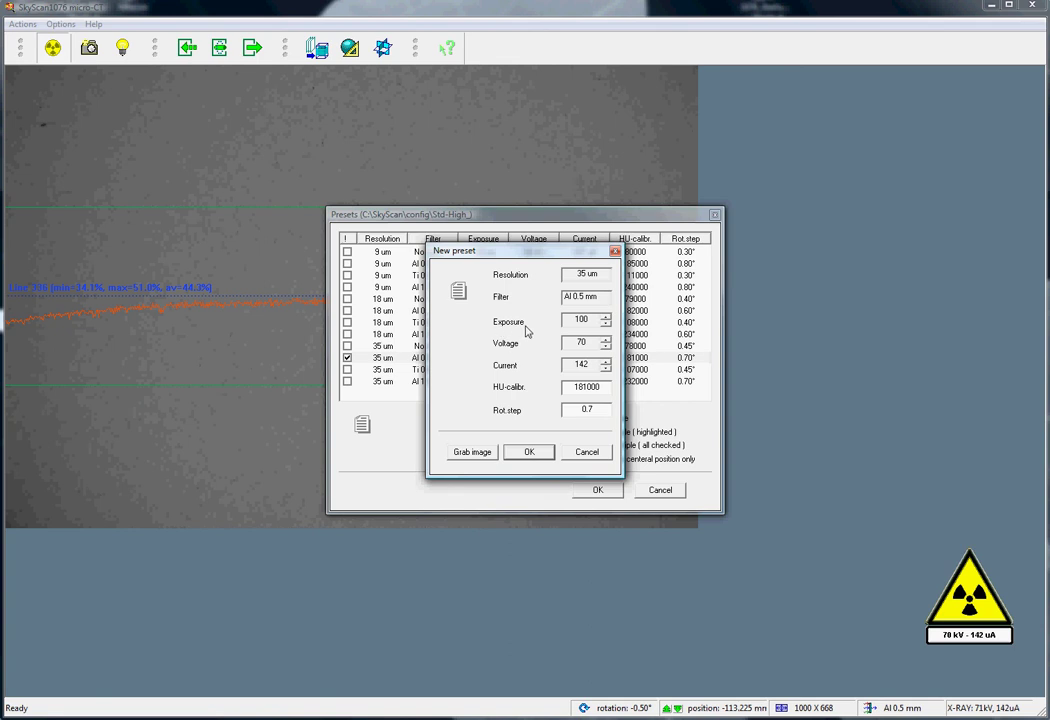
{"action": "left_click", "coordinate": [606, 318]}
{"action": "left_click", "coordinate": [484, 455]}
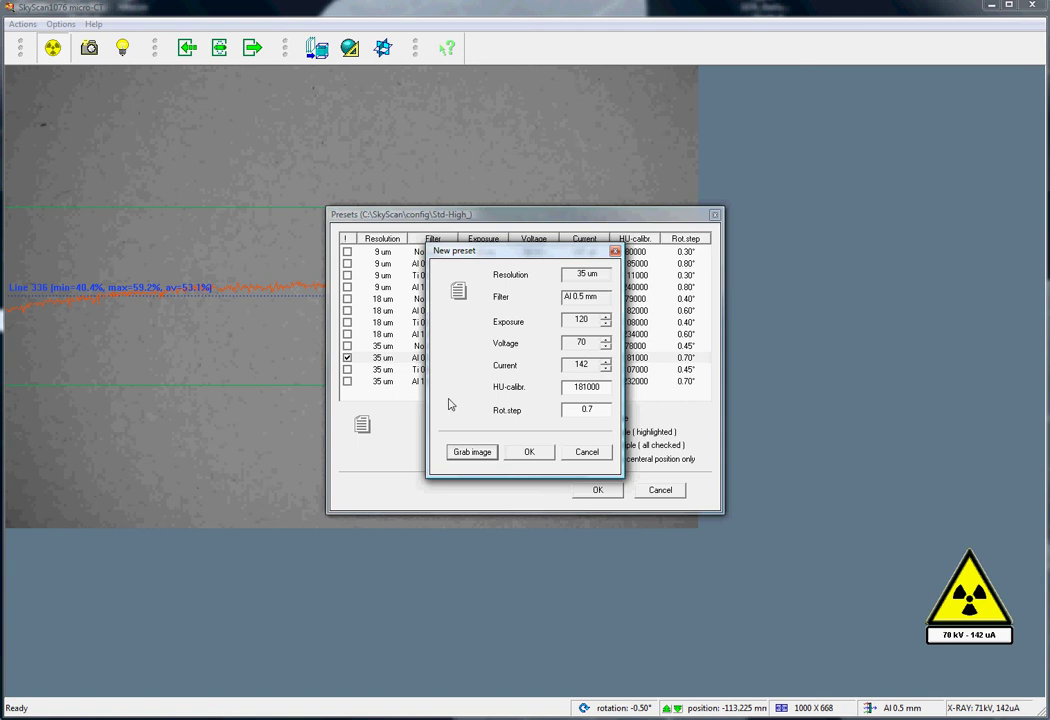
{"action": "left_click", "coordinate": [478, 455]}
{"action": "left_click", "coordinate": [530, 452]}
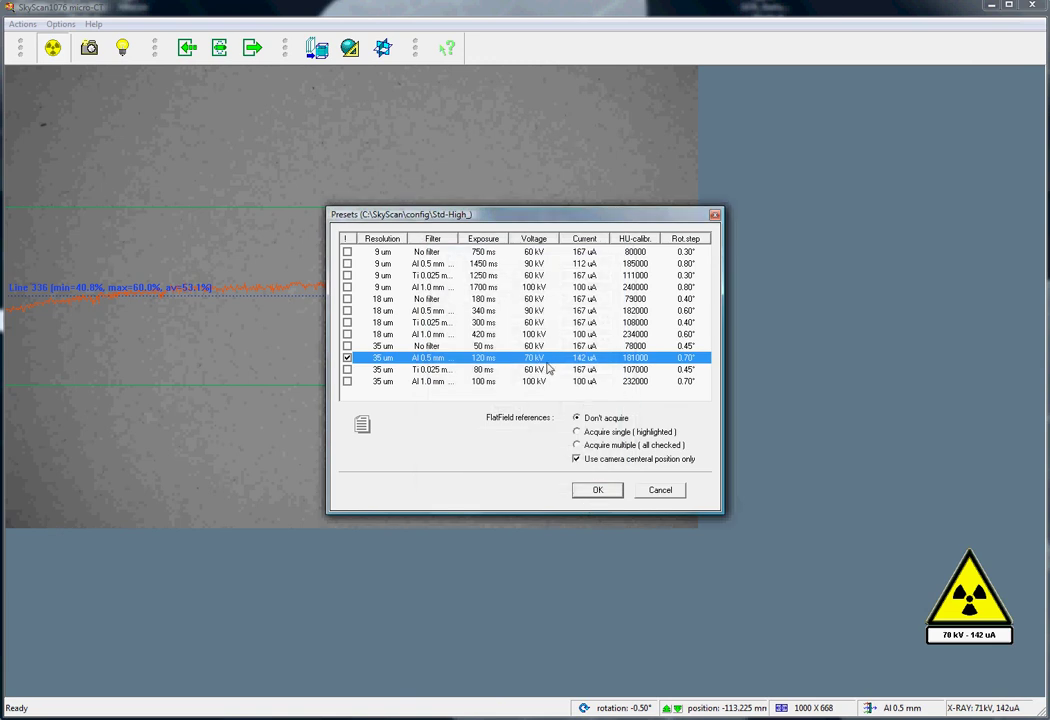
Close Presets and re-enable 'Always snap image with flatfield correction', giving a flat image averaging 86.8%.
{"action": "left_click", "coordinate": [598, 490]}
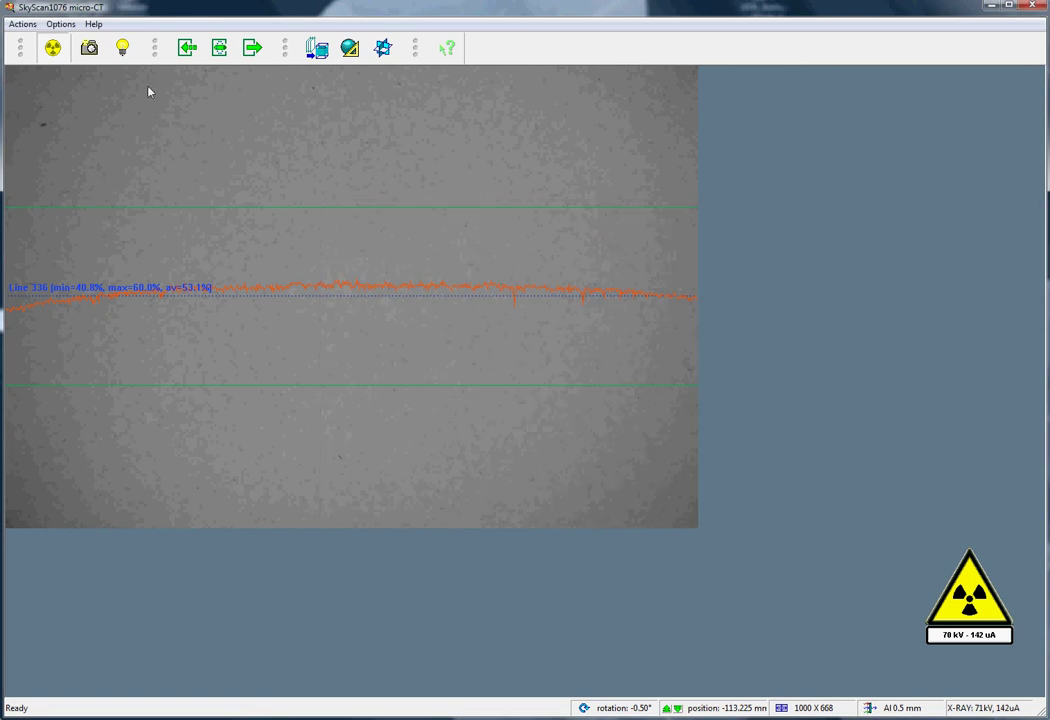
{"action": "left_click", "coordinate": [60, 24]}
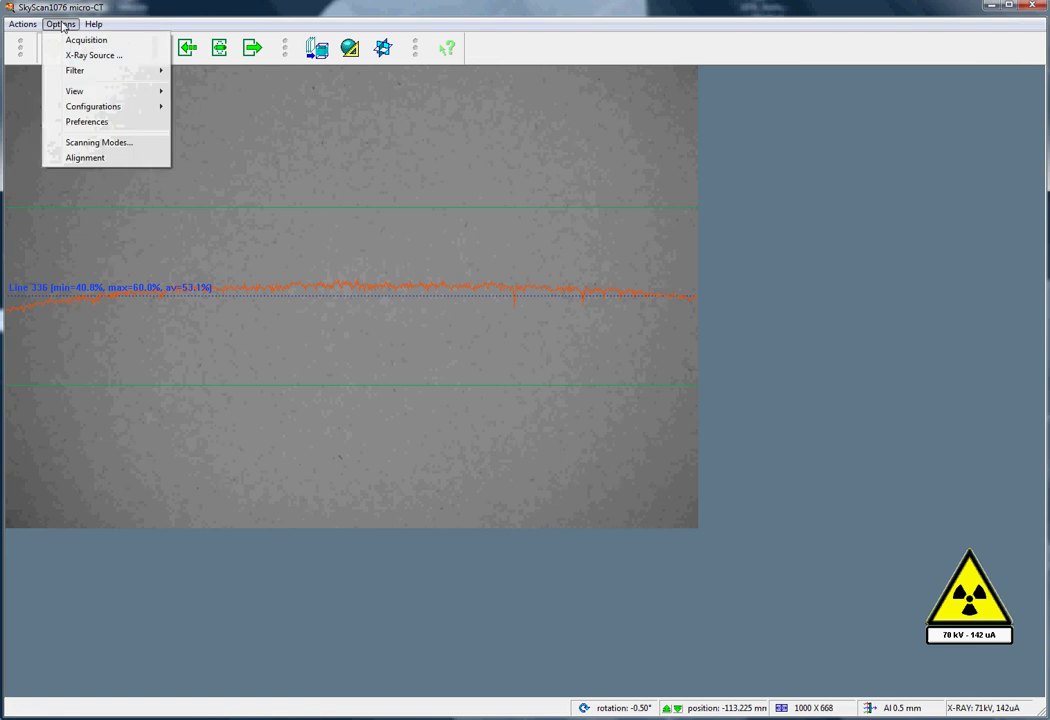
{"action": "left_click", "coordinate": [105, 123]}
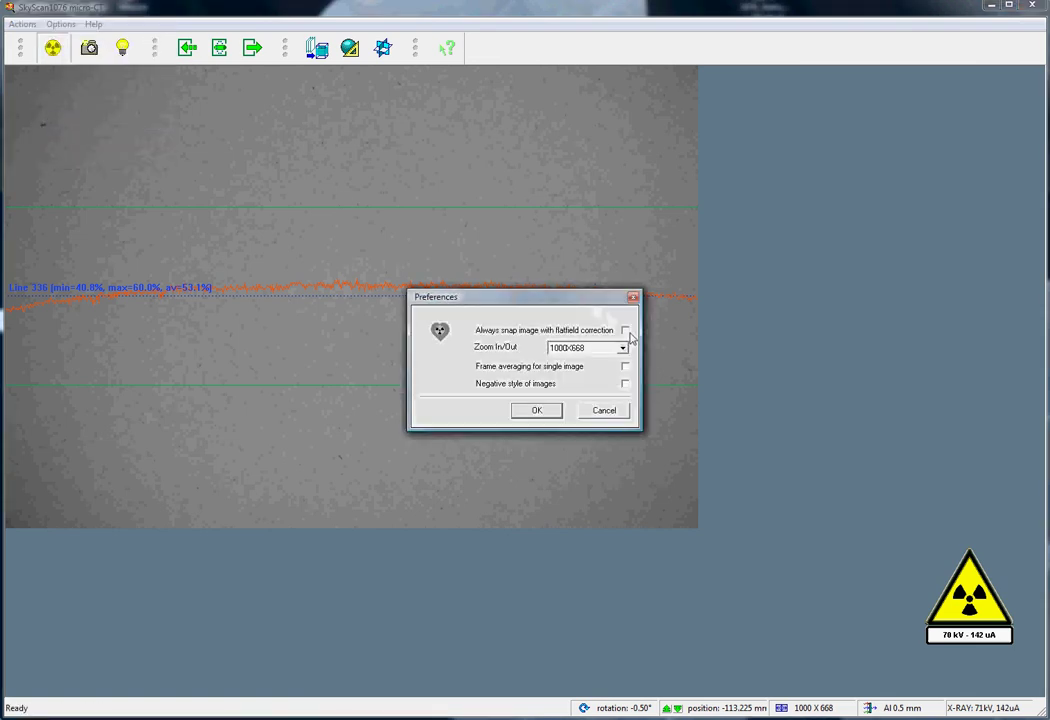
{"action": "left_click", "coordinate": [624, 330]}
{"action": "left_click", "coordinate": [546, 412]}
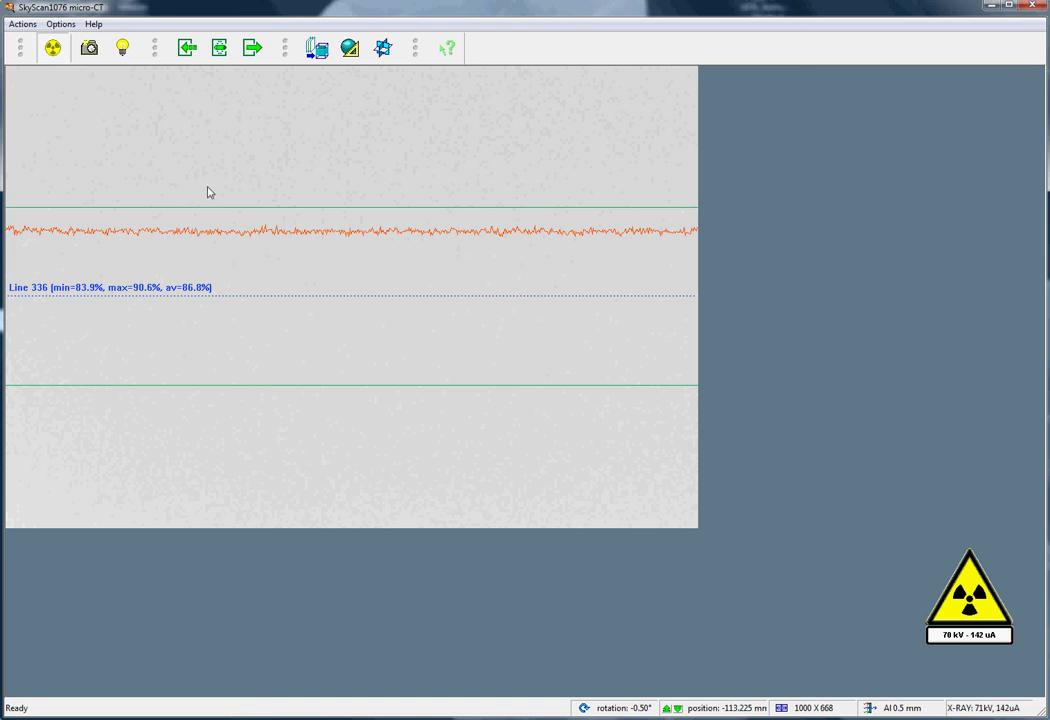
Acquire dark- and bright-field references for the highlighted 35 um Al 0.5 mm mode only.
{"action": "left_click", "coordinate": [60, 23]}
{"action": "left_click", "coordinate": [110, 144]}
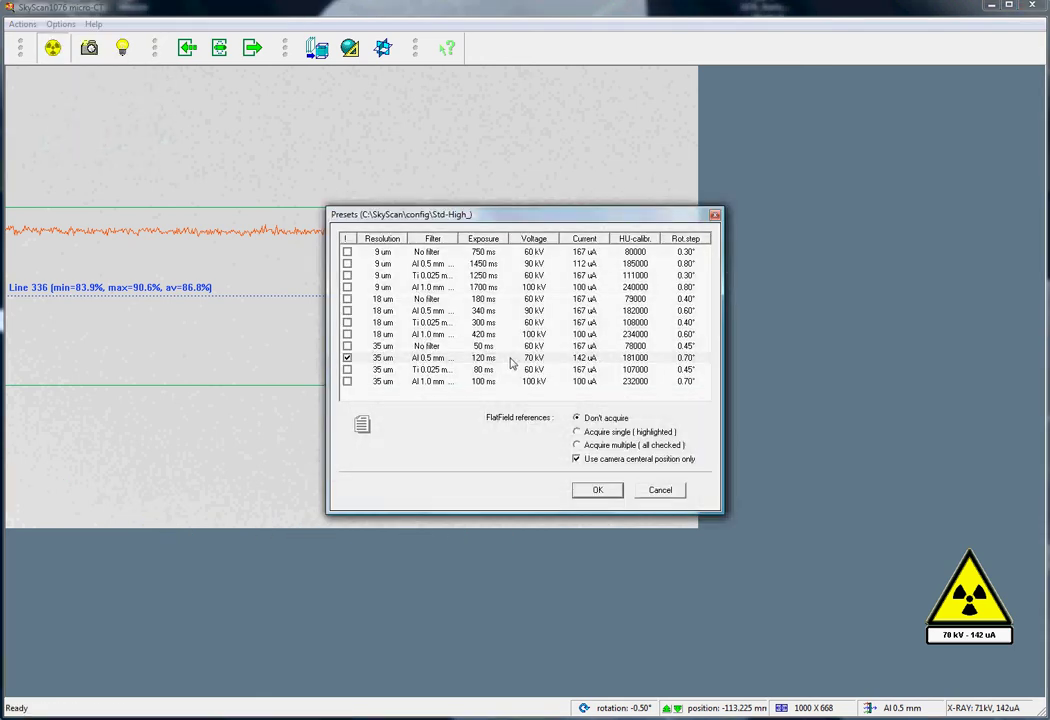
{"action": "left_click", "coordinate": [510, 359]}
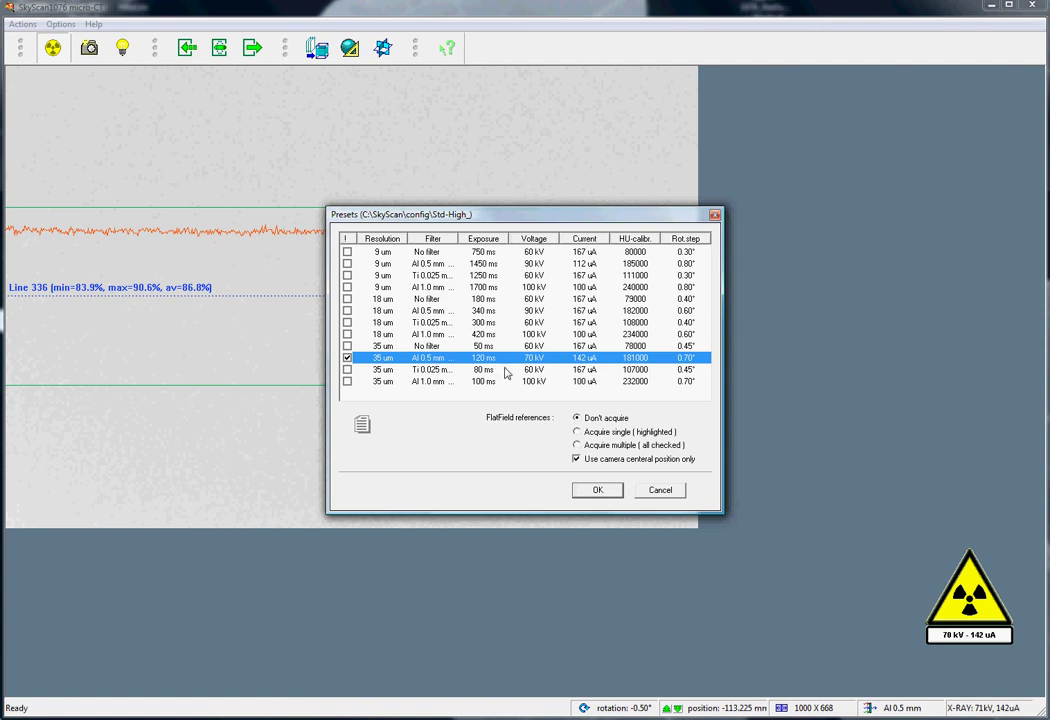
{"action": "left_click", "coordinate": [578, 433]}
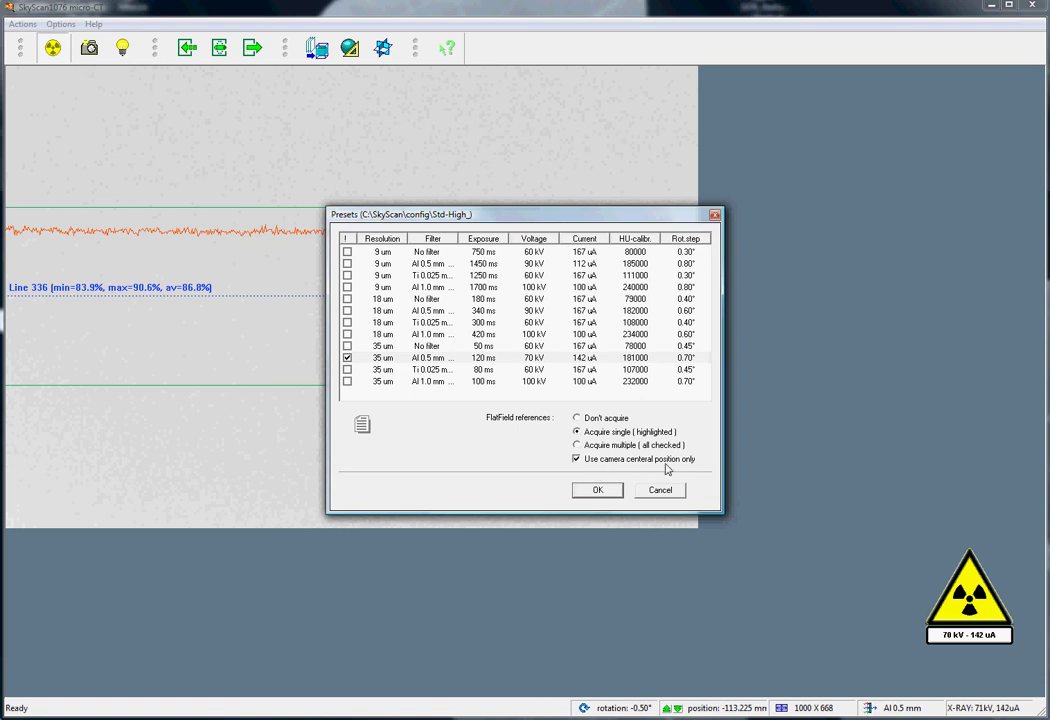
{"action": "left_click", "coordinate": [602, 490]}
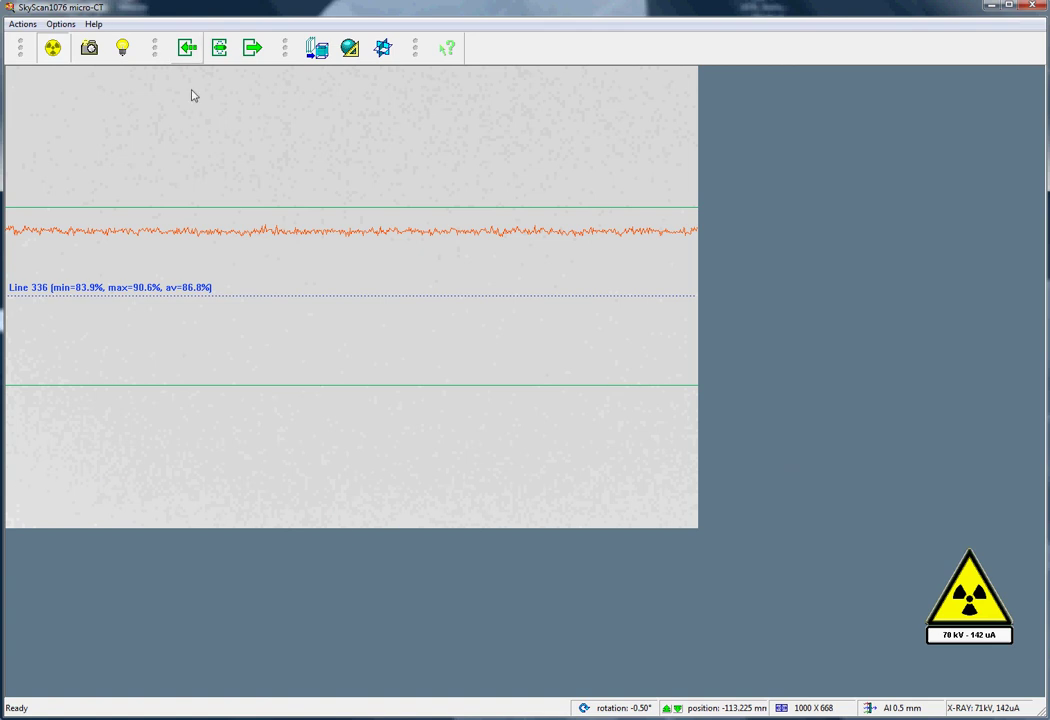
Repeat the single flat-field acquisition for the 35 um Al 0.5 mm mode, starting with dark fields.
{"action": "left_click", "coordinate": [61, 24]}
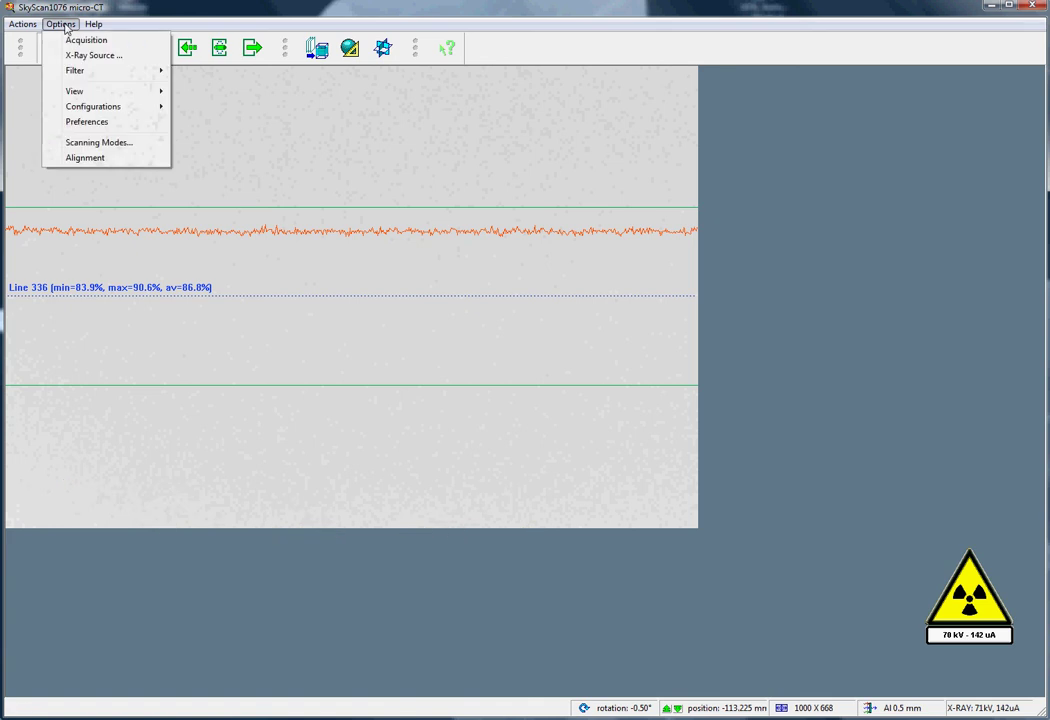
{"action": "left_click", "coordinate": [100, 143]}
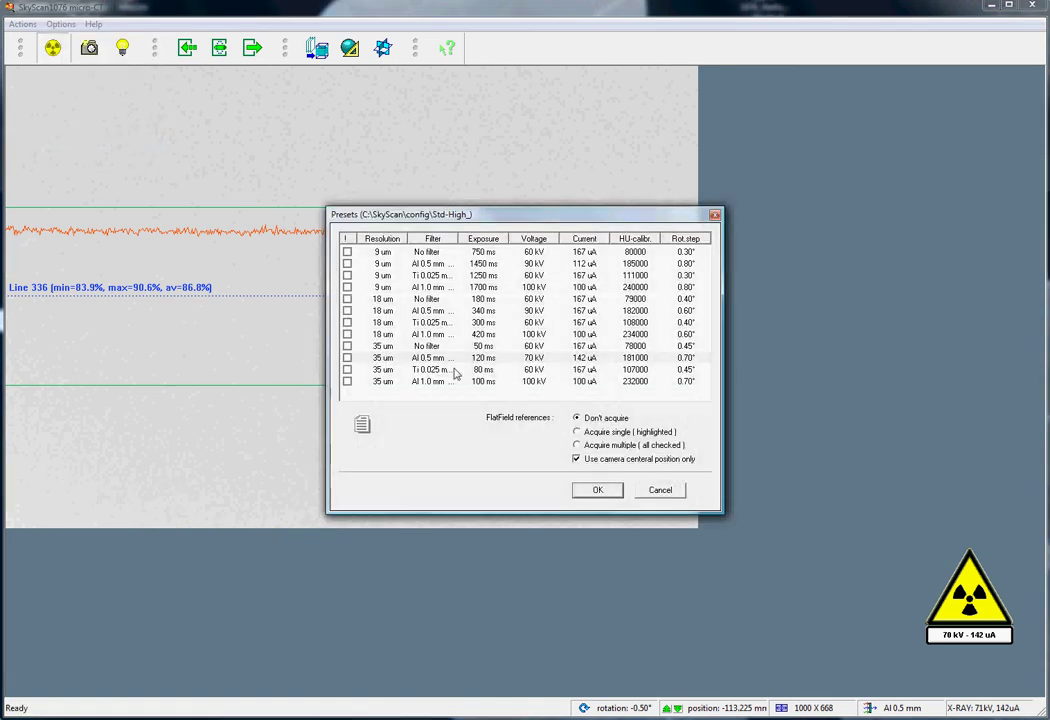
{"action": "left_click", "coordinate": [654, 360]}
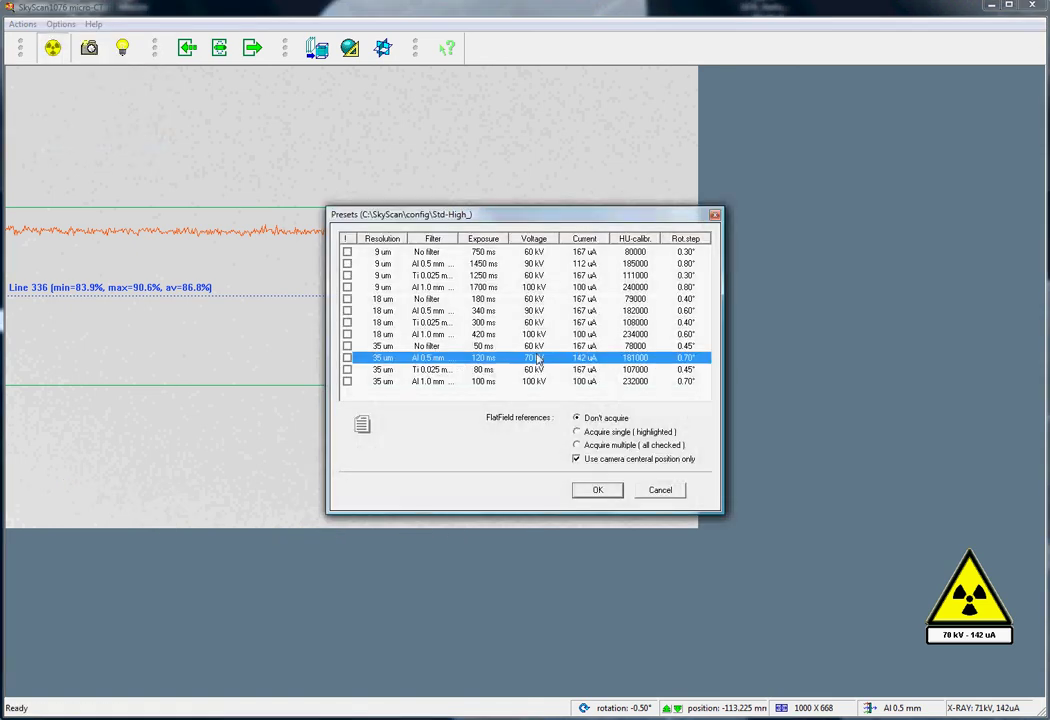
{"action": "left_click", "coordinate": [578, 432]}
{"action": "left_click", "coordinate": [612, 490]}
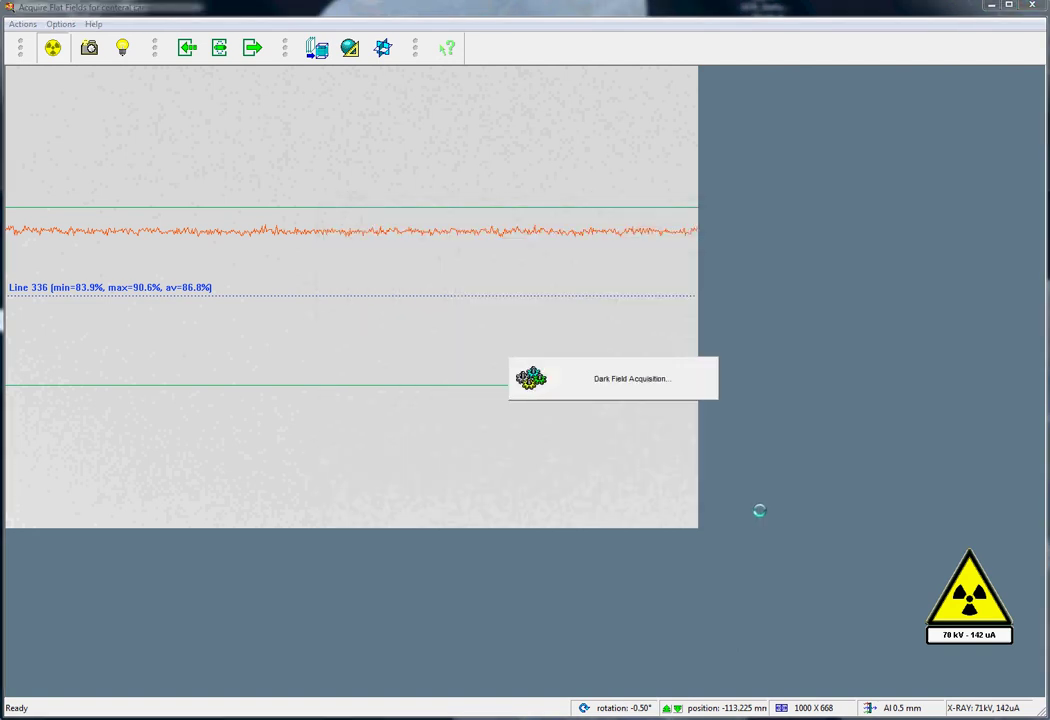